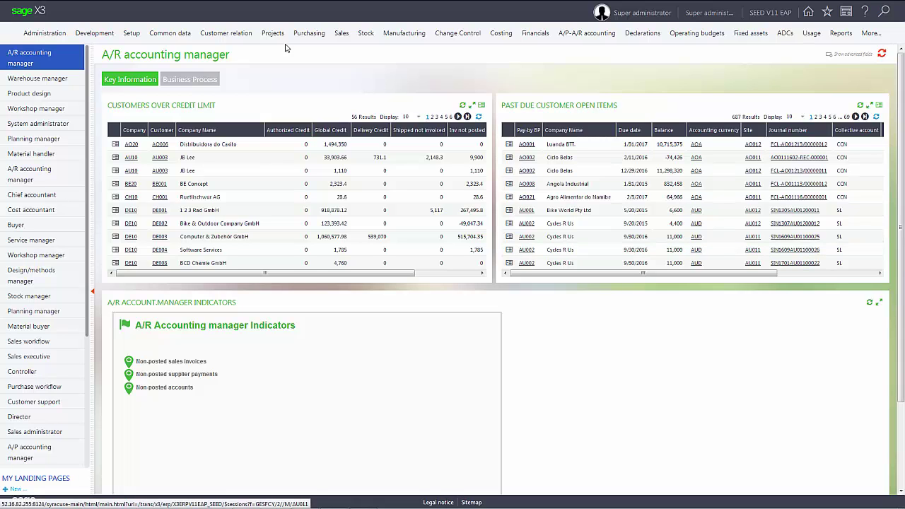
Open the LDAP Servers list under Administration > Authentication
{"action": "left_click", "coordinate": [77, 34]}
{"action": "left_click", "coordinate": [53, 33]}
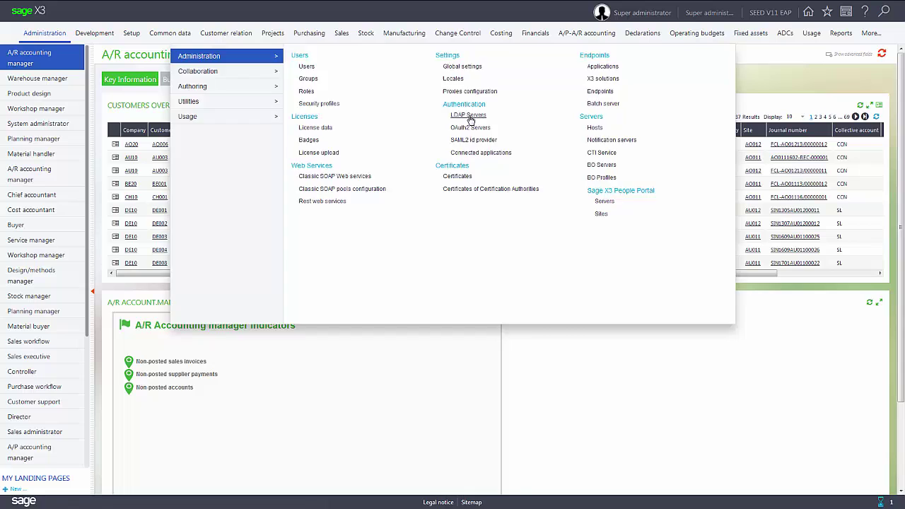
{"action": "left_click", "coordinate": [470, 116]}
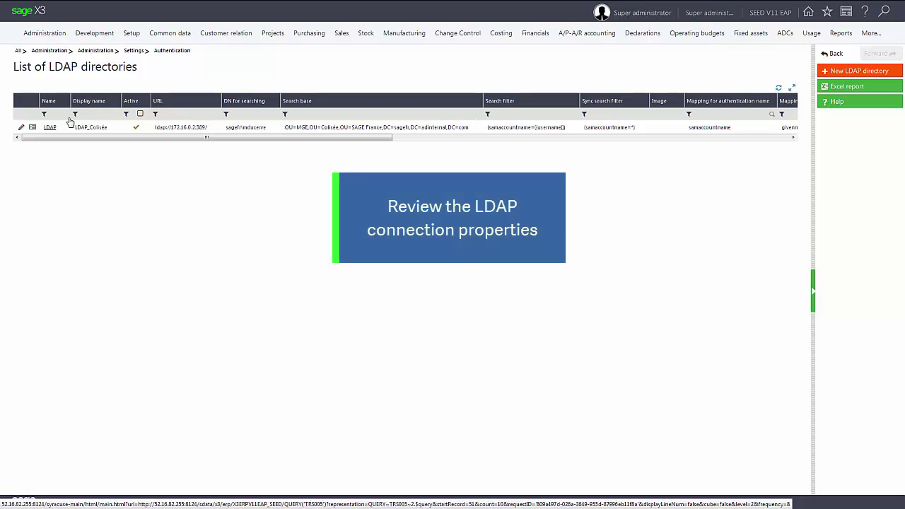
Open the LDAP_Colisée directory and review its connection settings and samaccountname/memberOf attribute mappings
{"action": "left_click", "coordinate": [21, 130]}
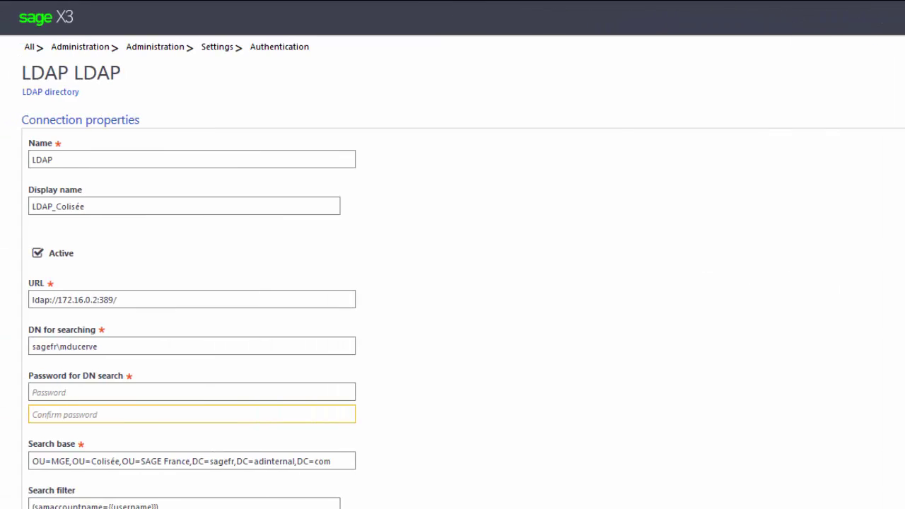
{"action": "scroll", "coordinate": [453, 472], "scroll_direction": "down", "scroll_amount": 6}
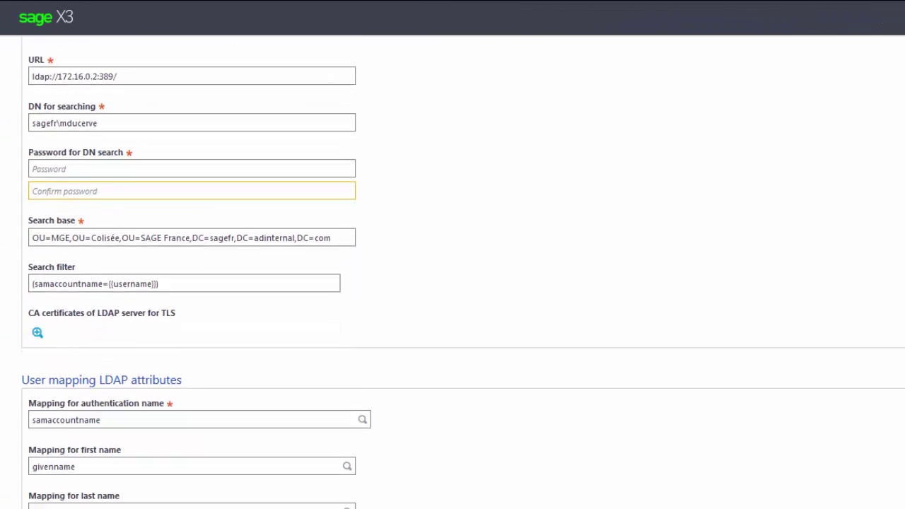
{"action": "scroll", "coordinate": [453, 472], "scroll_direction": "down", "scroll_amount": 3}
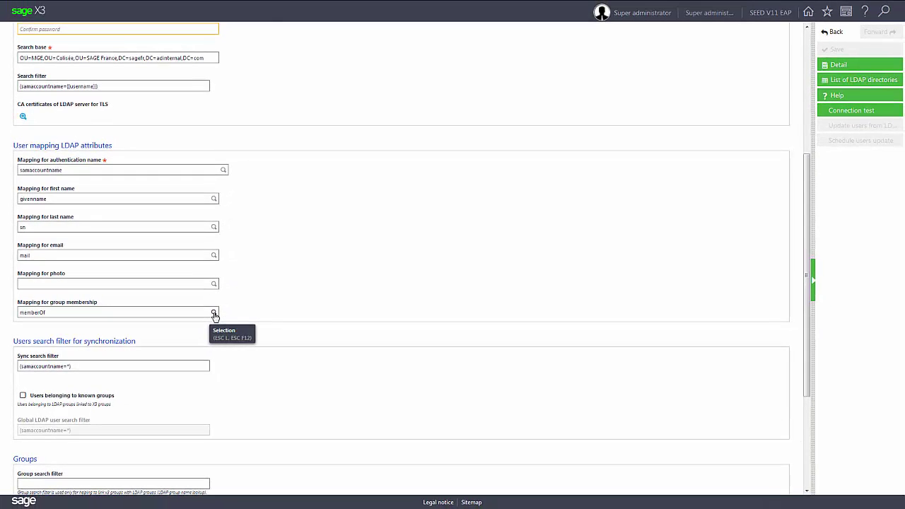
{"action": "scroll", "coordinate": [269, 301], "scroll_direction": "up", "scroll_amount": 5}
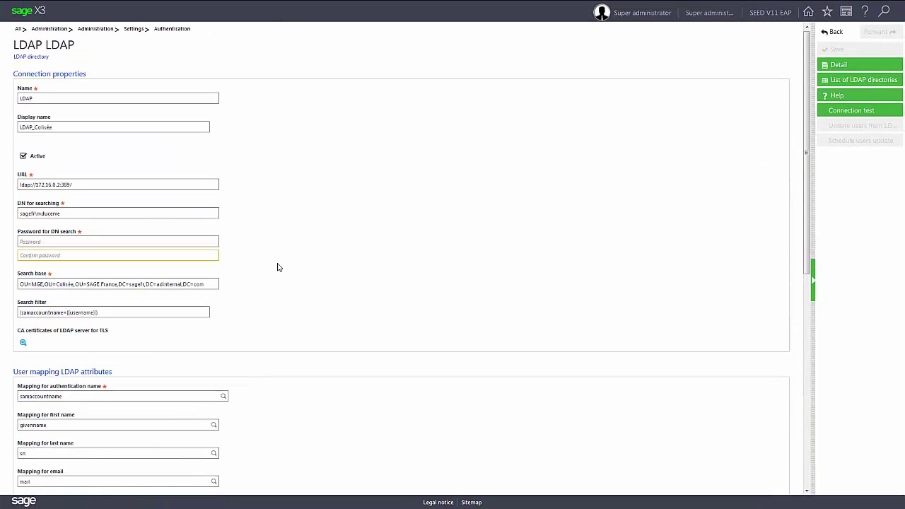
Open the Customer administrators group and list the LDAP groups available for mapping
{"action": "left_click", "coordinate": [58, 32]}
{"action": "left_click", "coordinate": [58, 33]}
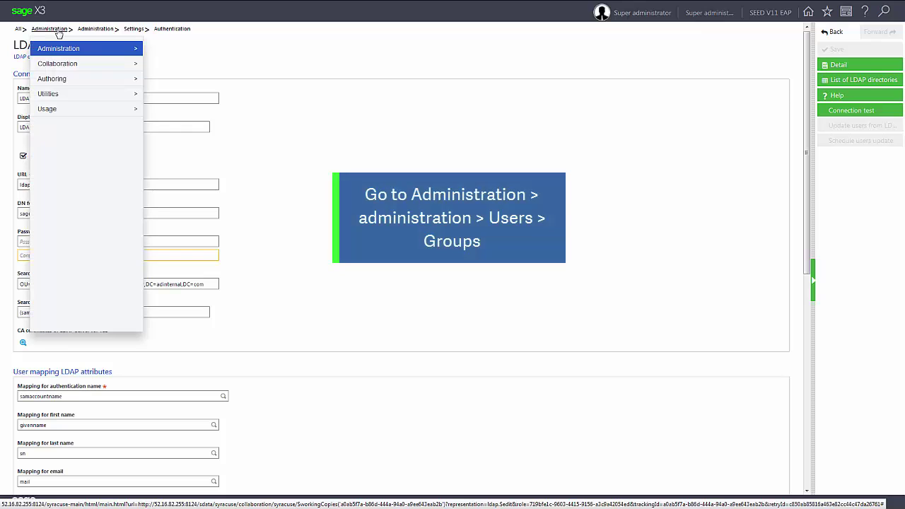
{"action": "mouse_move", "coordinate": [68, 55]}
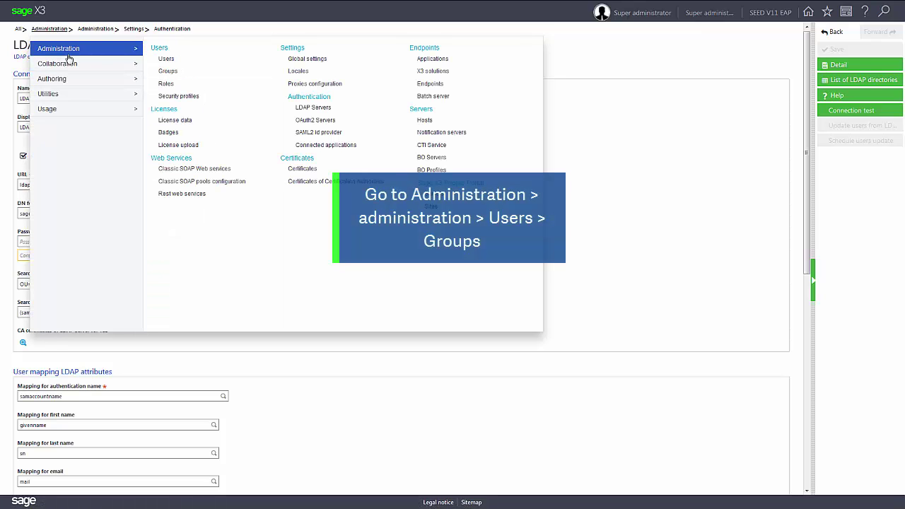
{"action": "left_click", "coordinate": [167, 73]}
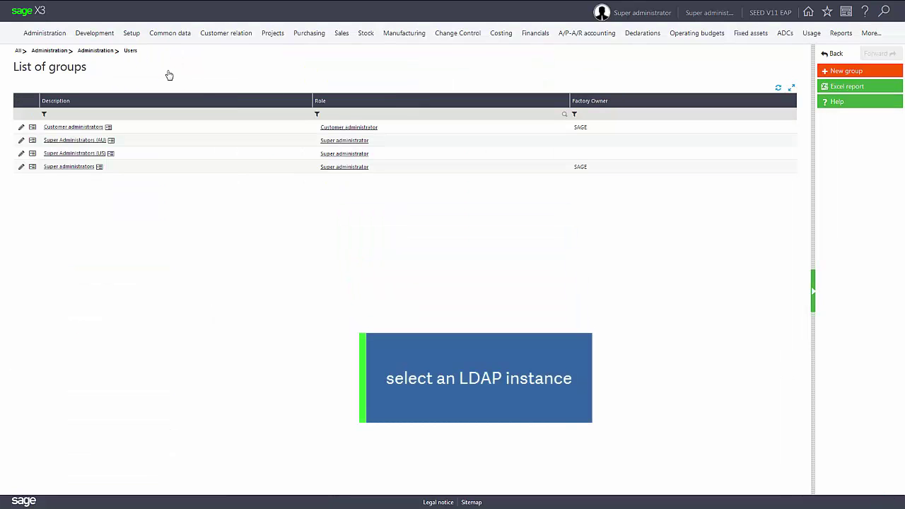
{"action": "left_click", "coordinate": [21, 130]}
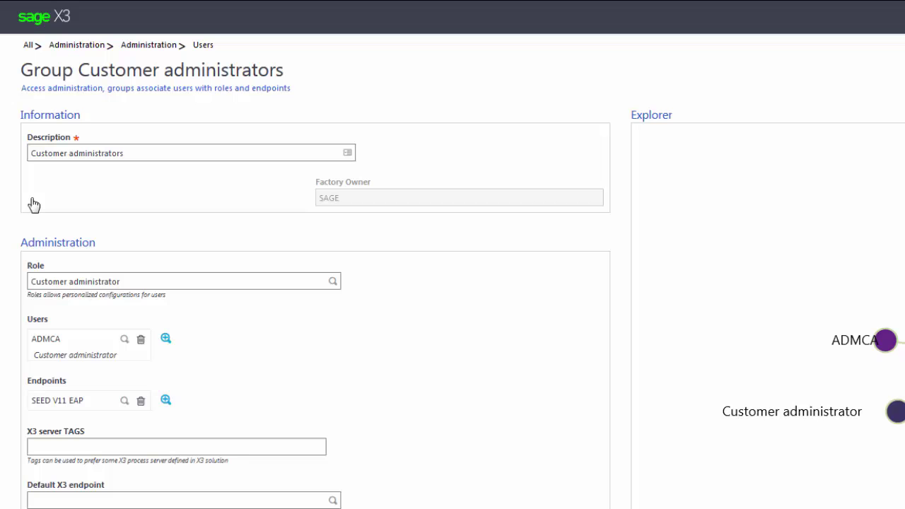
{"action": "scroll", "coordinate": [30, 207], "scroll_direction": "down", "scroll_amount": 3}
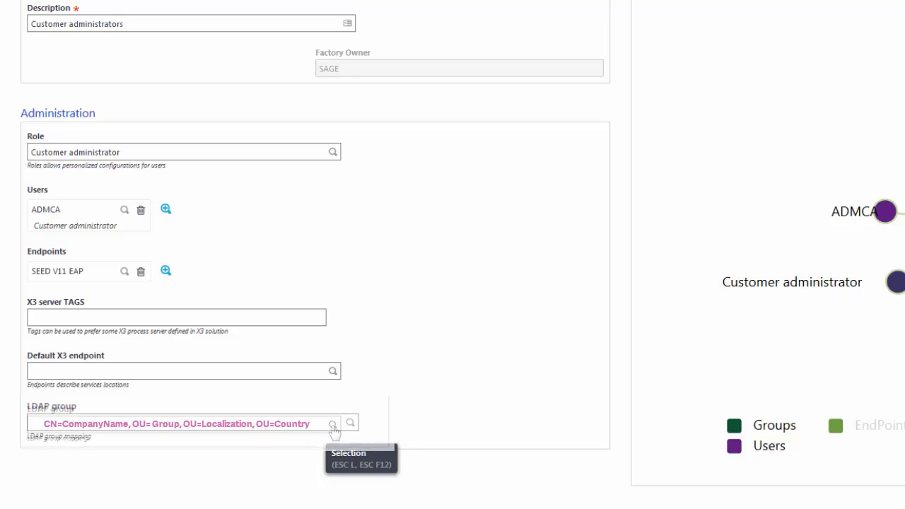
{"action": "left_click", "coordinate": [333, 429]}
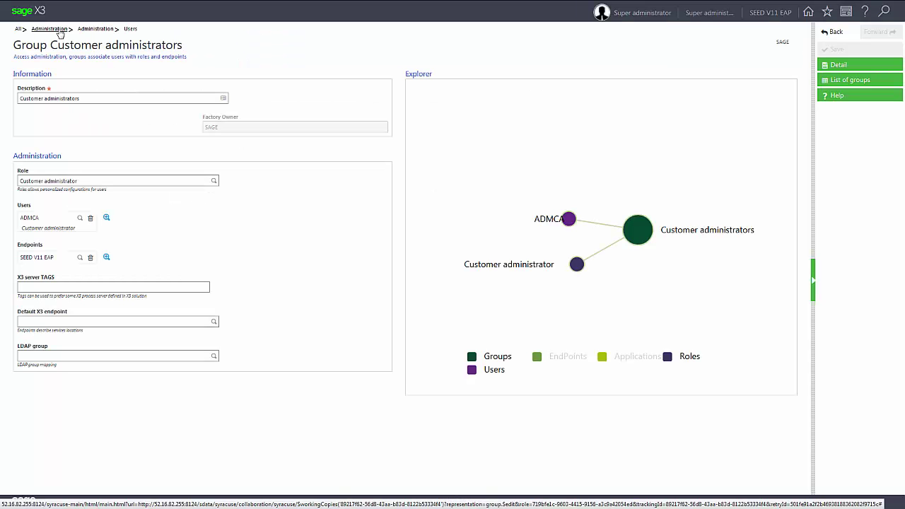
Open the SEED V11 EAP endpoint record to see its profession code role mappings
{"action": "mouse_move", "coordinate": [61, 33]}
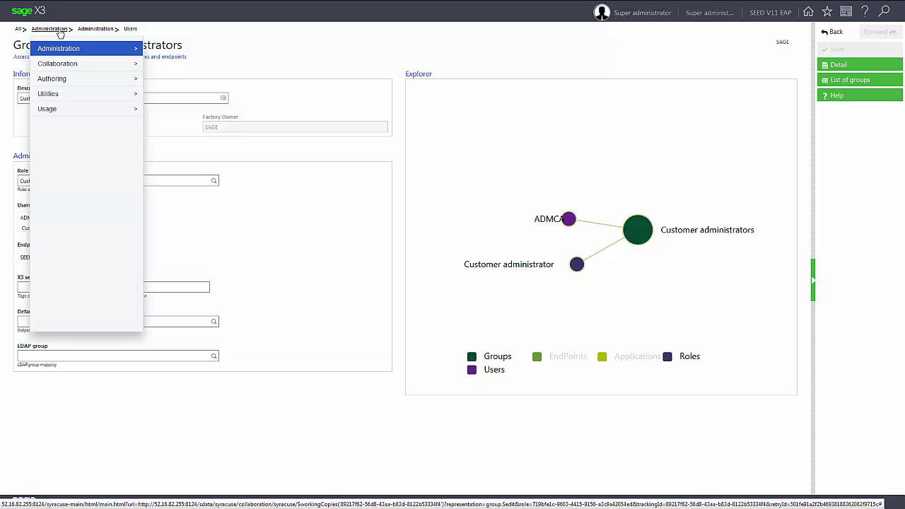
{"action": "mouse_move", "coordinate": [89, 55]}
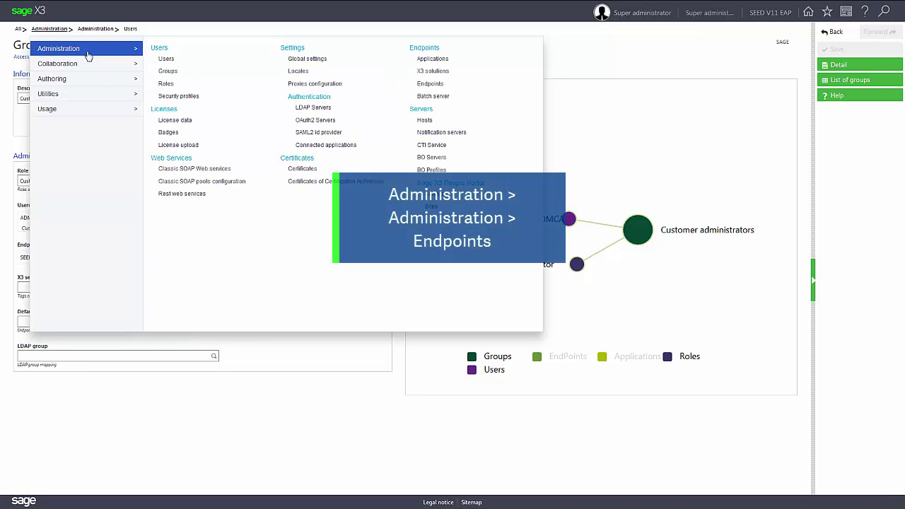
{"action": "left_click", "coordinate": [424, 87]}
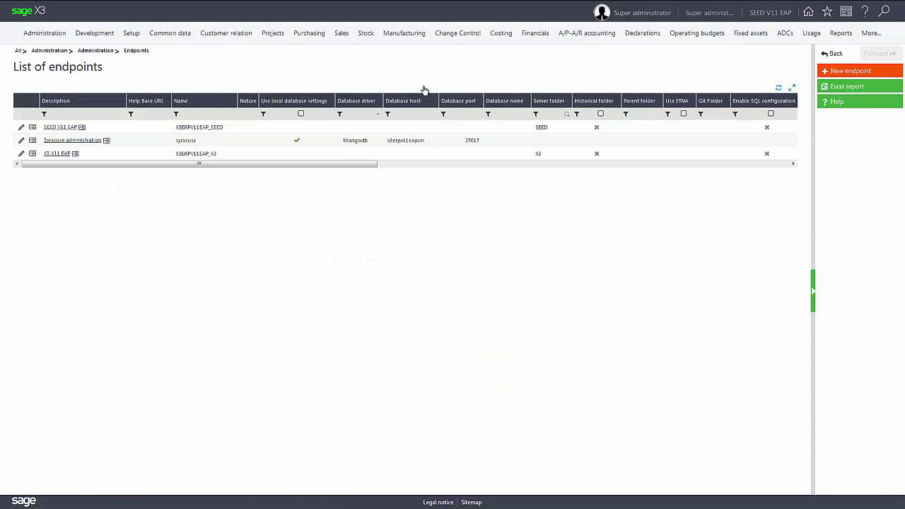
{"action": "left_click", "coordinate": [22, 129]}
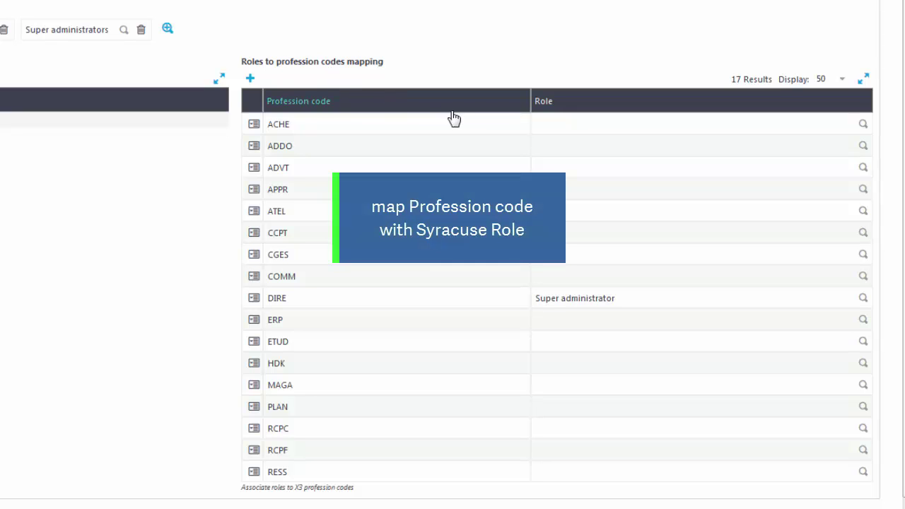
Map profession code ACHE to the Customer administrator role (ADMCA) and save the endpoint
{"action": "left_click", "coordinate": [863, 127]}
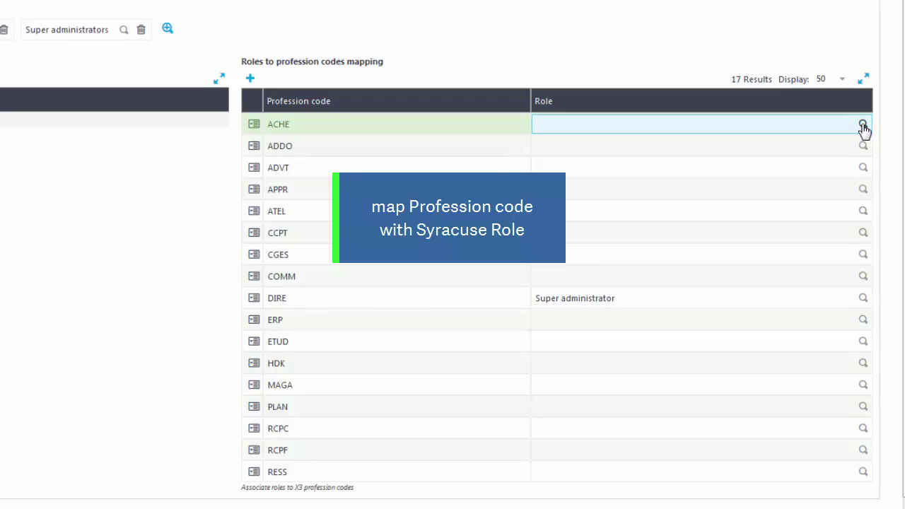
{"action": "scroll", "coordinate": [873, 212], "scroll_direction": "down", "scroll_amount": 10}
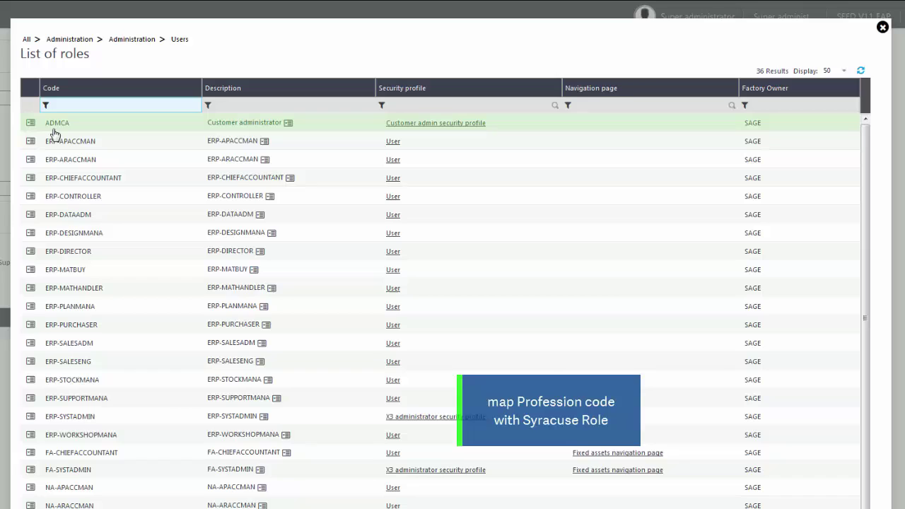
{"action": "left_click", "coordinate": [55, 128]}
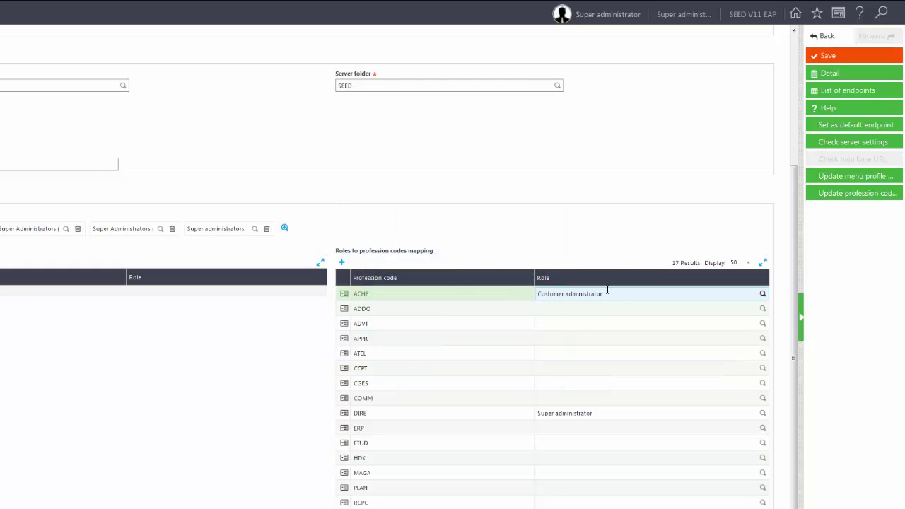
{"action": "left_click", "coordinate": [826, 60]}
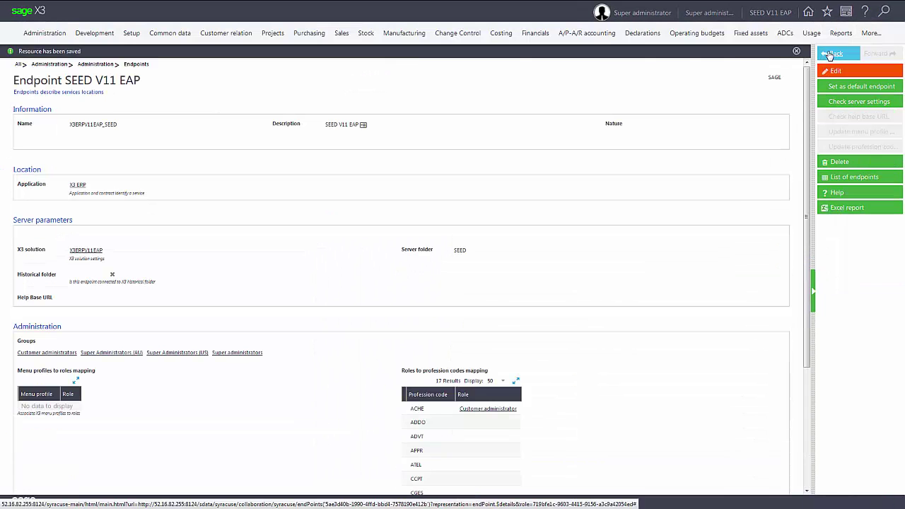
{"action": "left_click", "coordinate": [797, 51]}
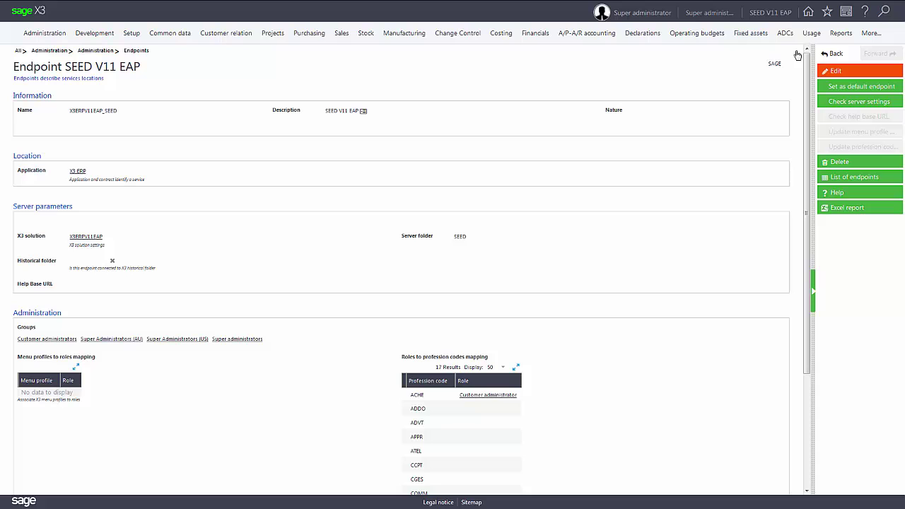
Edit the Super administrator user and bring its Endpoints login table into view
{"action": "left_click", "coordinate": [50, 52]}
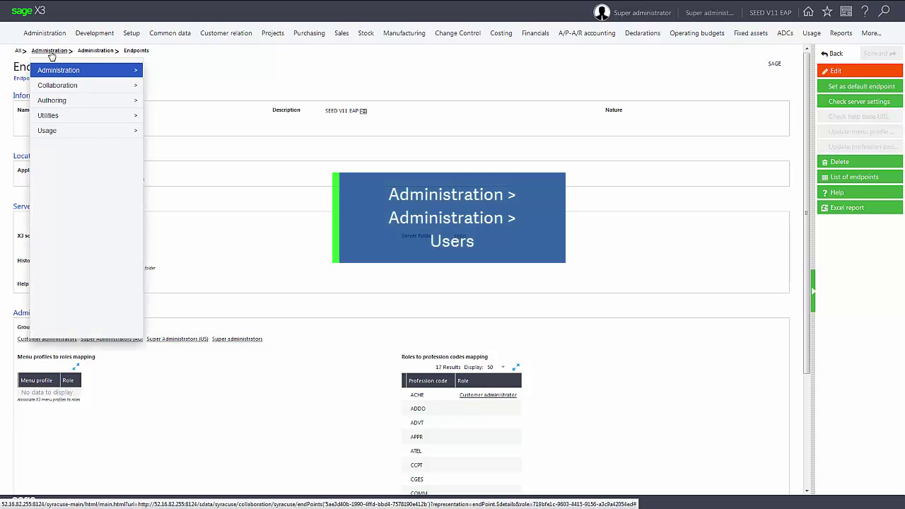
{"action": "mouse_move", "coordinate": [81, 74]}
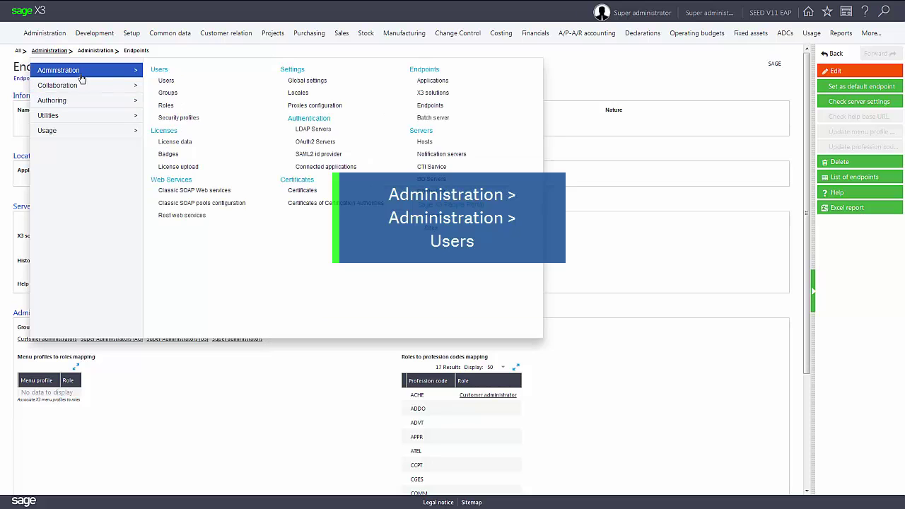
{"action": "left_click", "coordinate": [167, 81]}
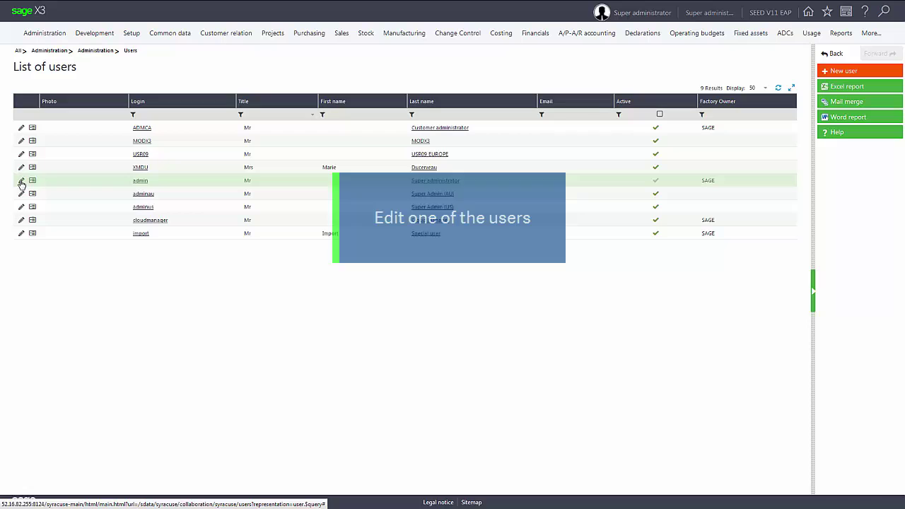
{"action": "left_click", "coordinate": [21, 182]}
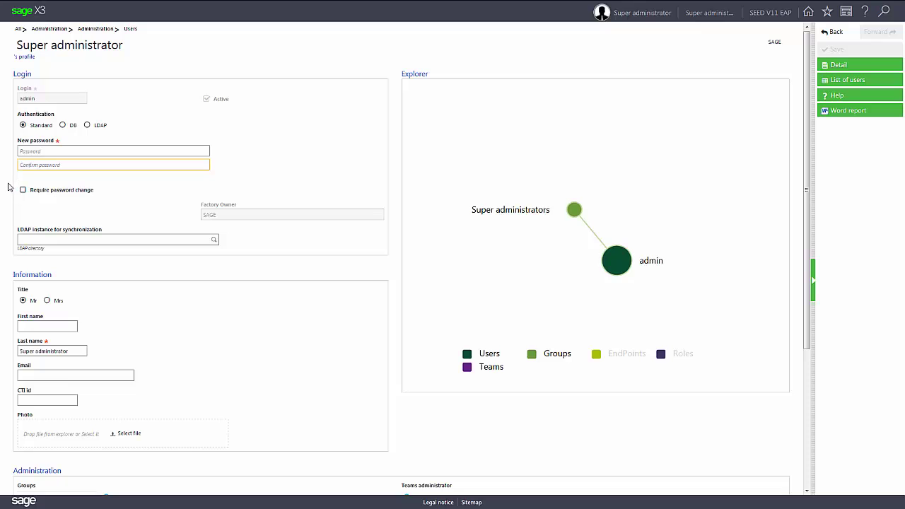
{"action": "scroll", "coordinate": [9, 186], "scroll_direction": "down", "scroll_amount": 2}
{"action": "scroll", "coordinate": [9, 187], "scroll_direction": "down", "scroll_amount": 3}
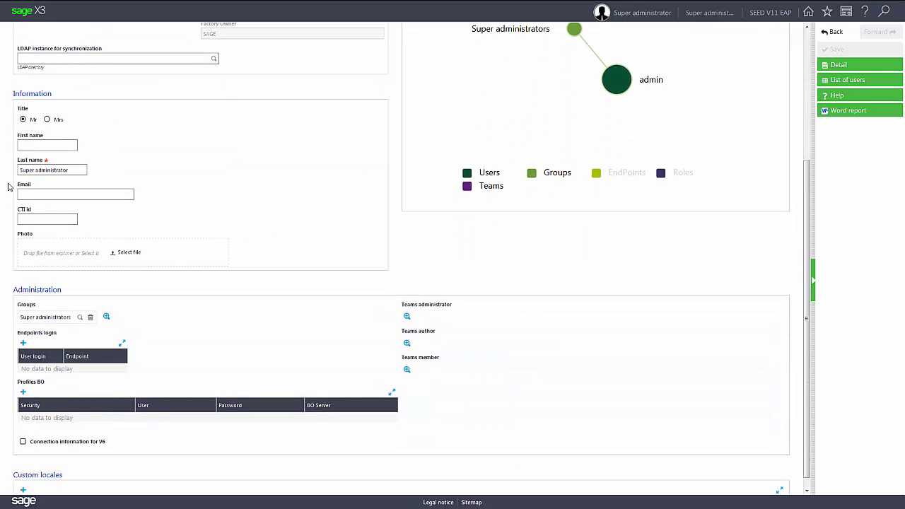
{"action": "scroll", "coordinate": [9, 186], "scroll_direction": "down", "scroll_amount": 1}
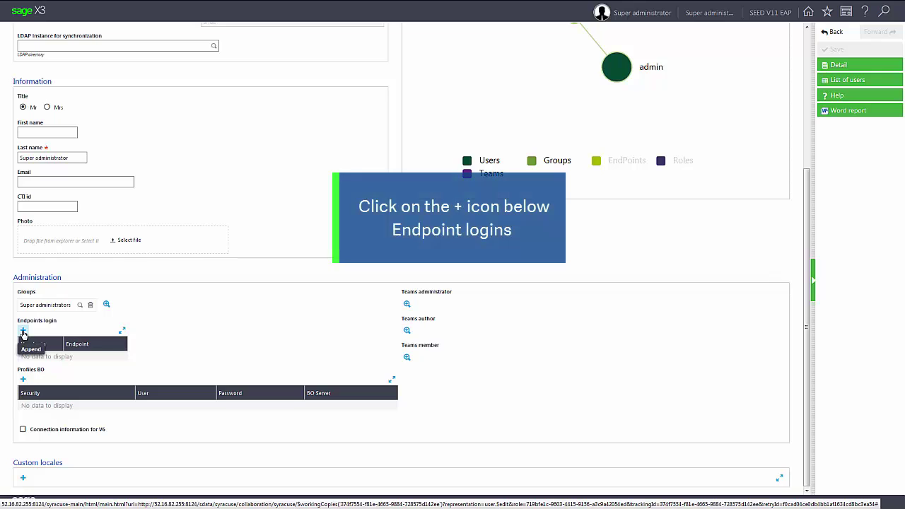
Add an endpoint login row with the X3 user login against the SEED V11 EAP endpoint
{"action": "left_click", "coordinate": [23, 332]}
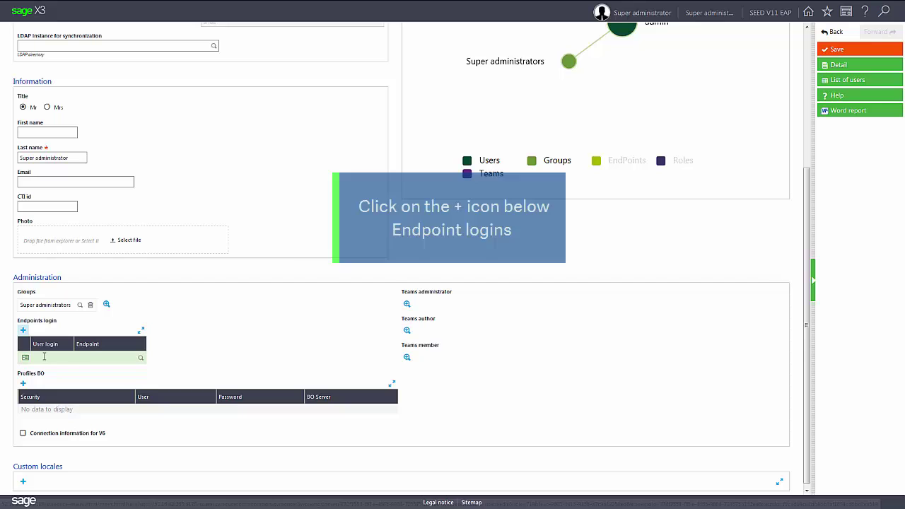
{"action": "left_click", "coordinate": [44, 357]}
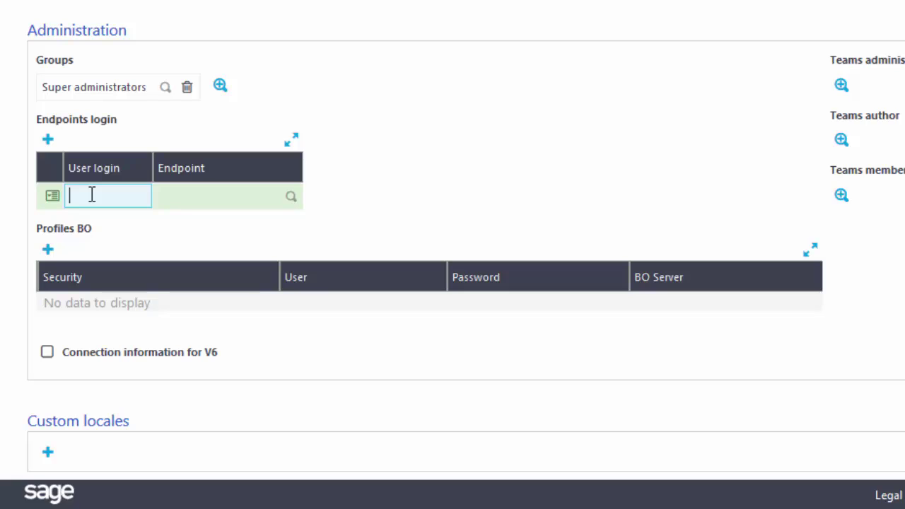
{"action": "type", "text": "xDEM"}
{"action": "key", "text": "Tab"}
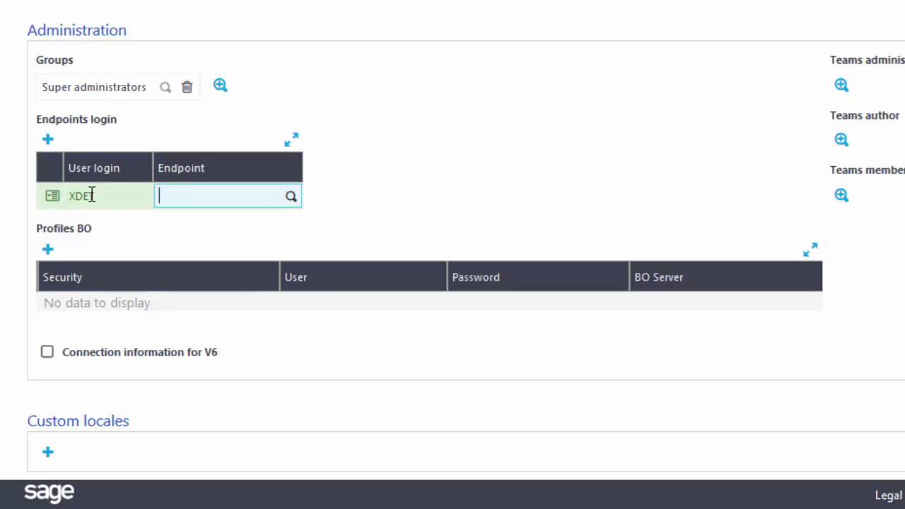
{"action": "left_click", "coordinate": [290, 198]}
{"action": "left_click", "coordinate": [193, 16]}
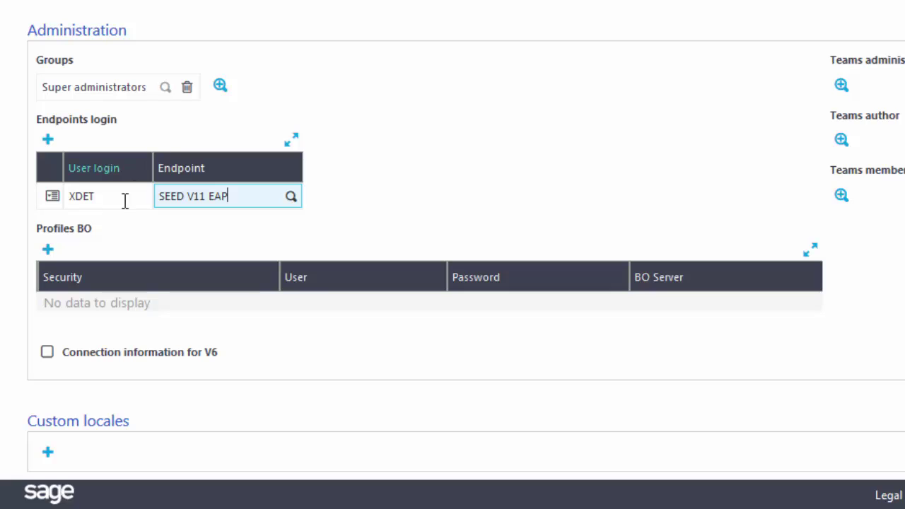
{"action": "left_click", "coordinate": [53, 196]}
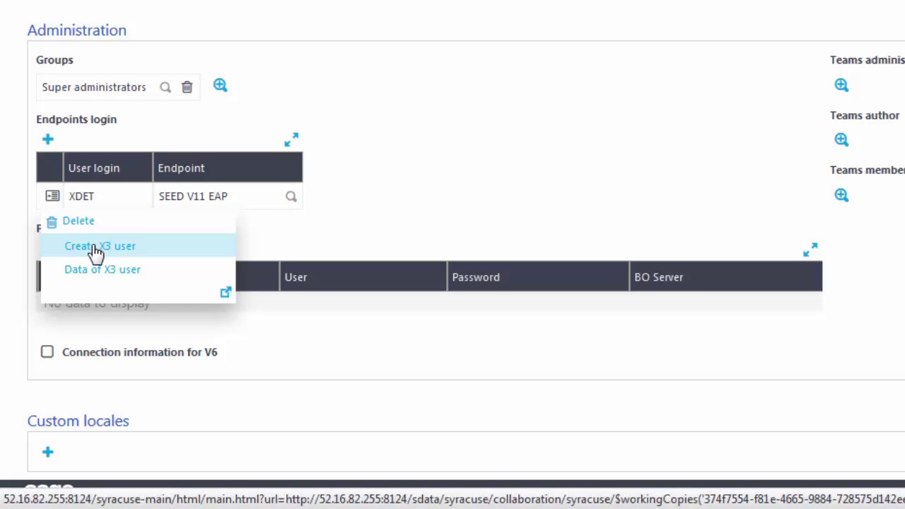
Create the X3 user from the SEED V11 EAP endpoint login, dismissing the profession codes list
{"action": "left_click", "coordinate": [57, 349]}
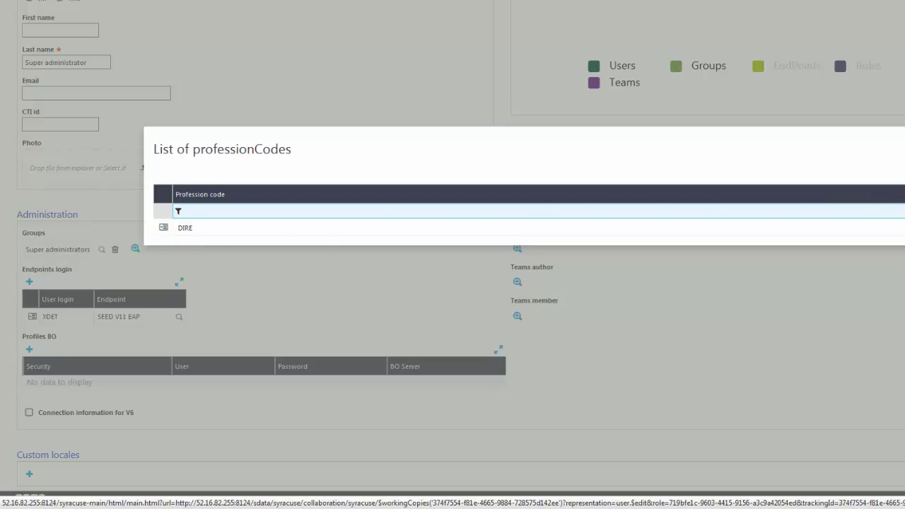
{"action": "key", "text": "Escape"}
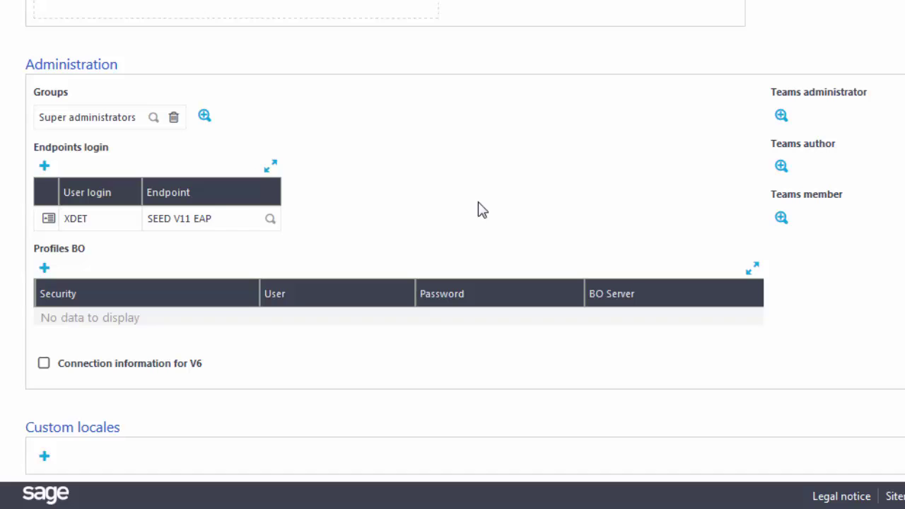
{"action": "left_click", "coordinate": [47, 225]}
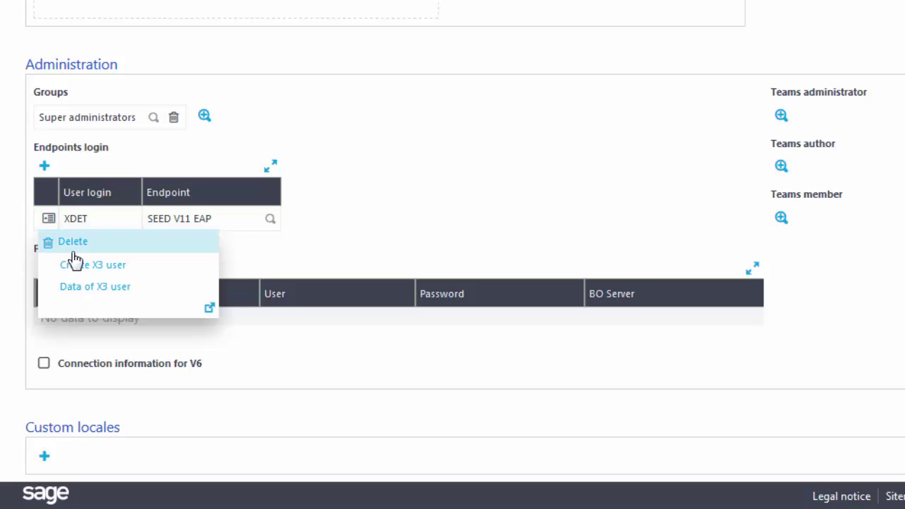